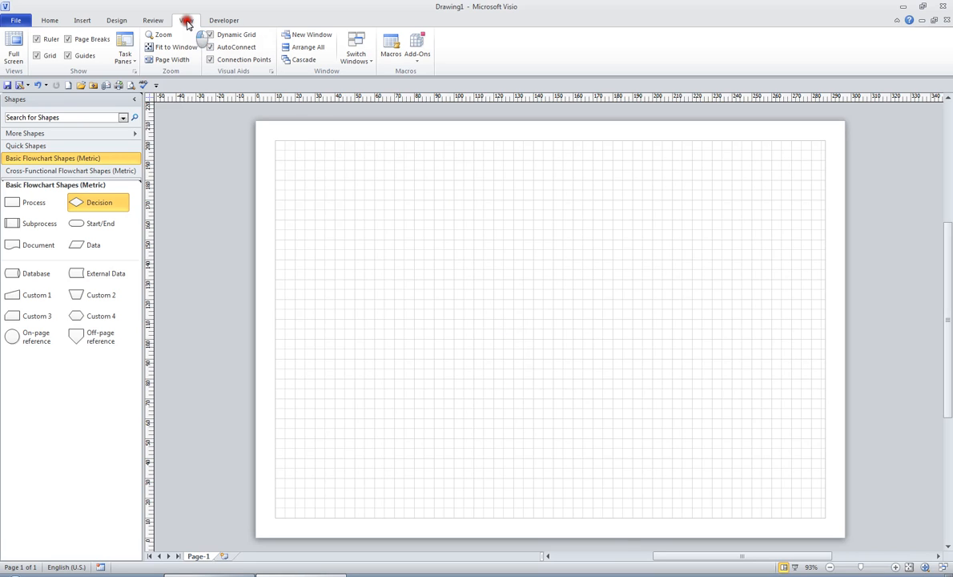
# Enable gluing to shape geometry, shape handles and shape vertices in the Snap & Glue settings.
pyautogui.click(271, 74)
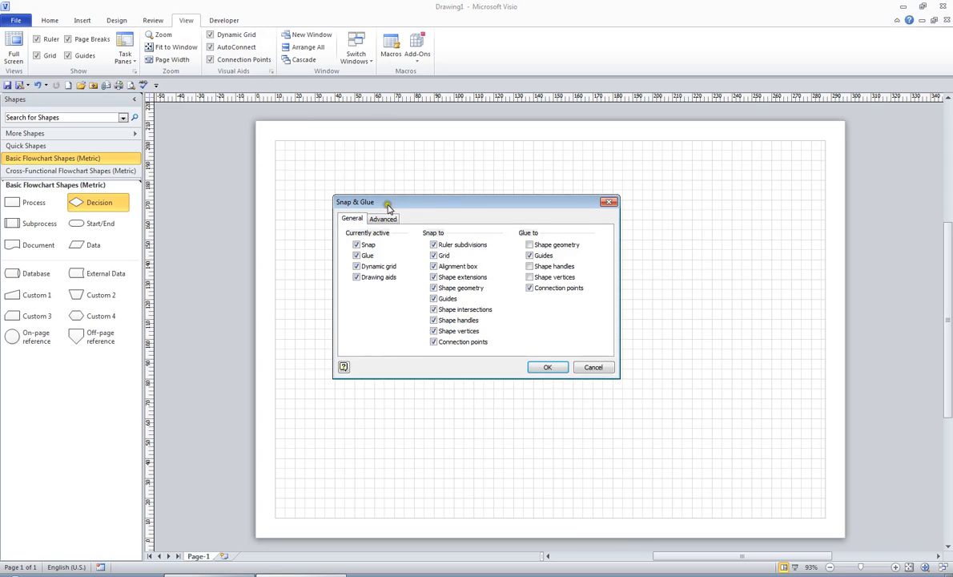
pyautogui.click(529, 244)
pyautogui.click(529, 266)
pyautogui.click(529, 276)
pyautogui.click(548, 368)
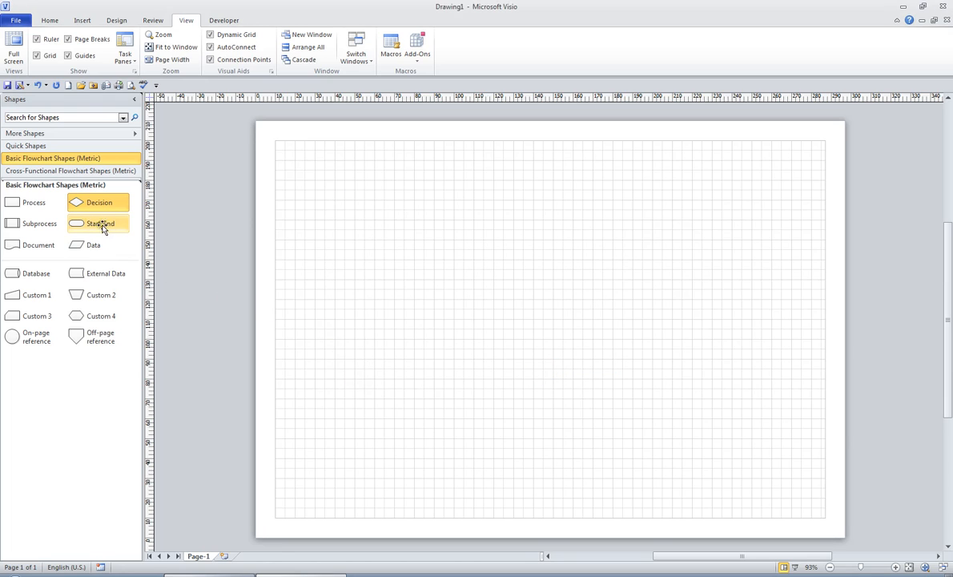
# Place a Start/End shape at the page's top centre and a Process shape aligned directly below it at the suggested spacing.
pyautogui.moveTo(102, 221); pyautogui.dragTo(525, 154)
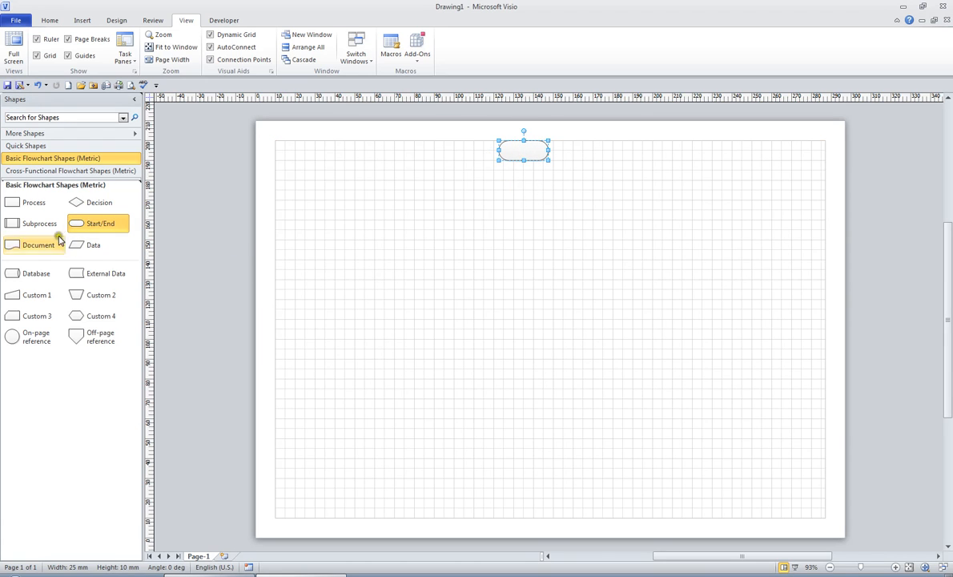
pyautogui.moveTo(34, 203); pyautogui.dragTo(527, 222)
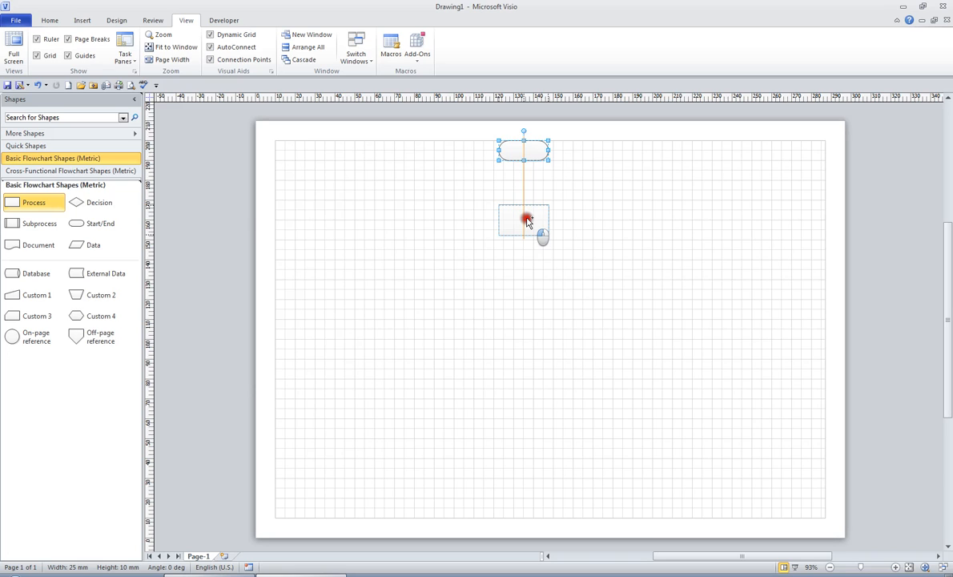
pyautogui.moveTo(527, 222); pyautogui.dragTo(526, 204)
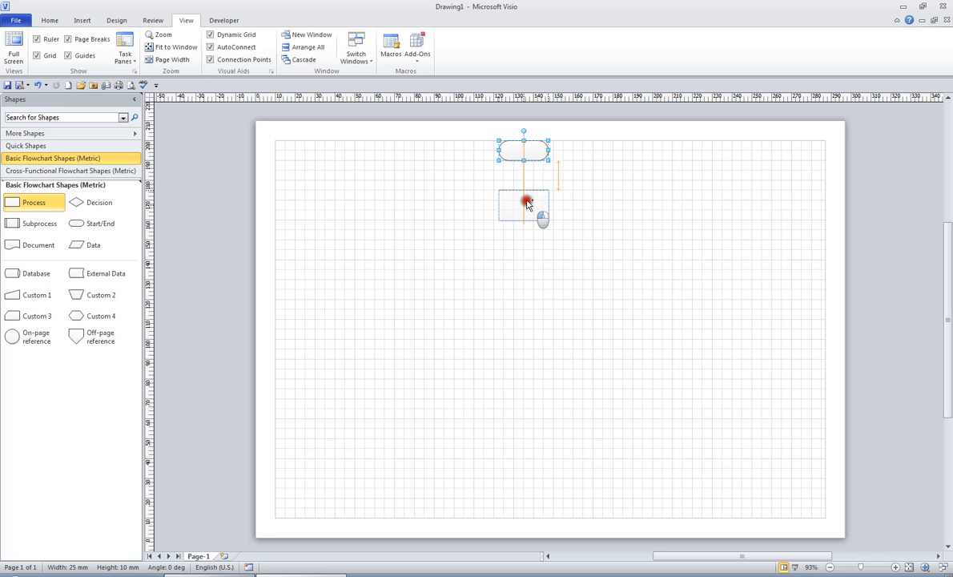
pyautogui.moveTo(527, 204); pyautogui.dragTo(526, 203)
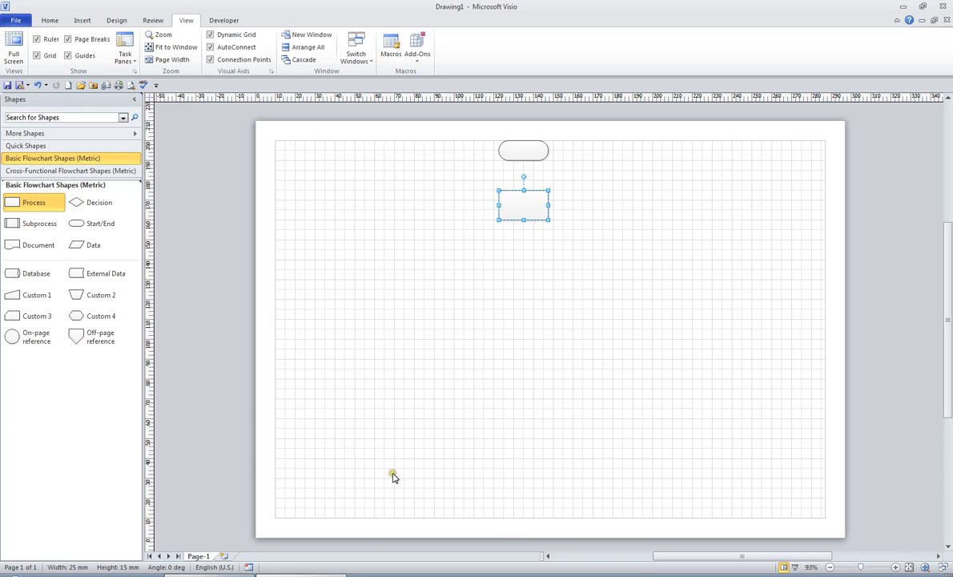
# Draw two parallel connectors from the Start/End shape's lower edge to the Process shape's upper edge, one centred and one just right of it.
pyautogui.click(50, 21)
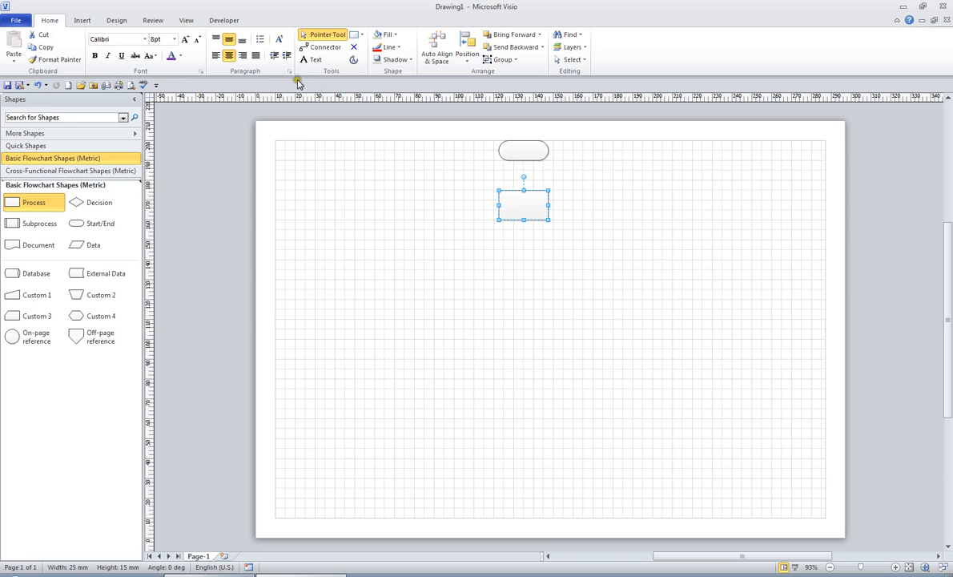
pyautogui.click(325, 47)
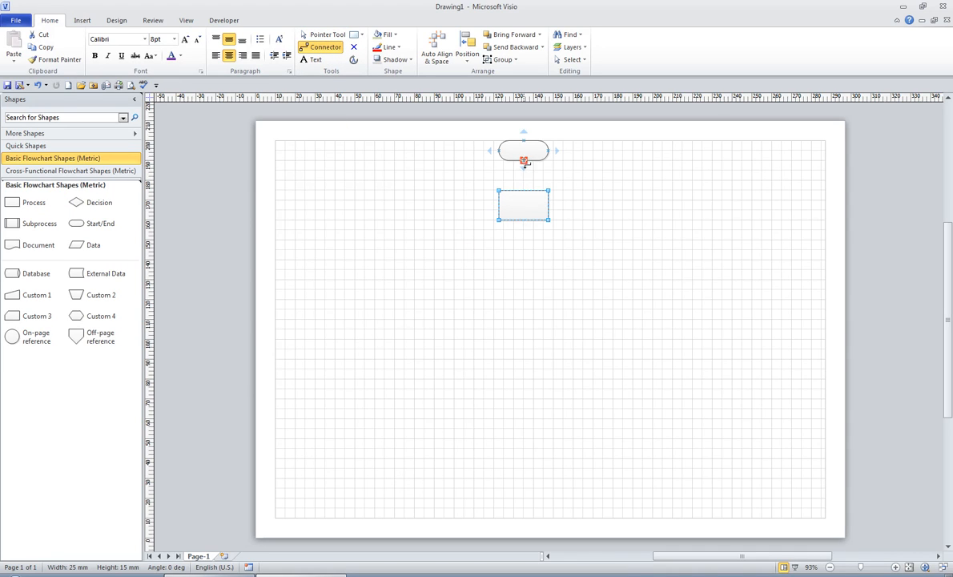
pyautogui.moveTo(524, 160); pyautogui.dragTo(524, 189)
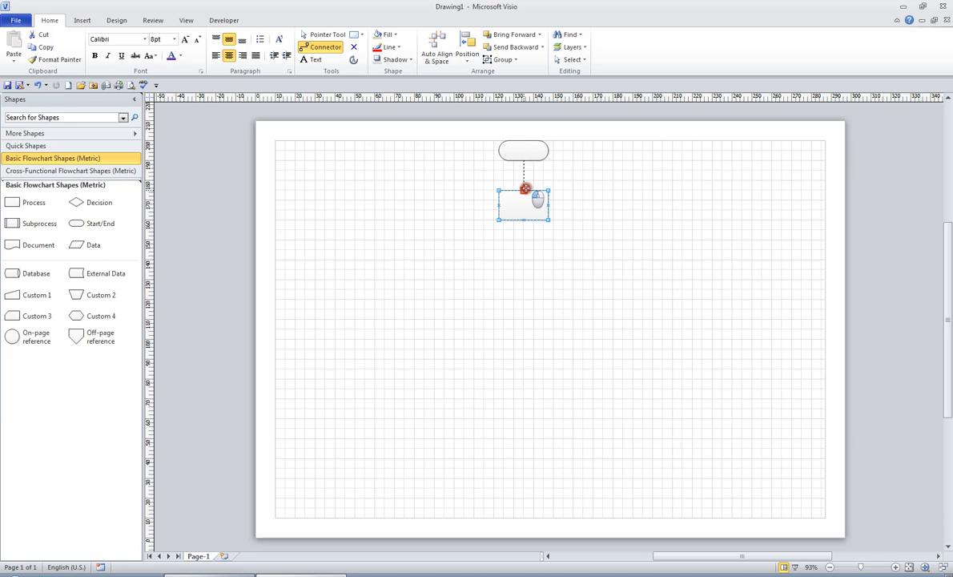
pyautogui.moveTo(525, 189); pyautogui.dragTo(524, 188)
pyautogui.click(533, 158)
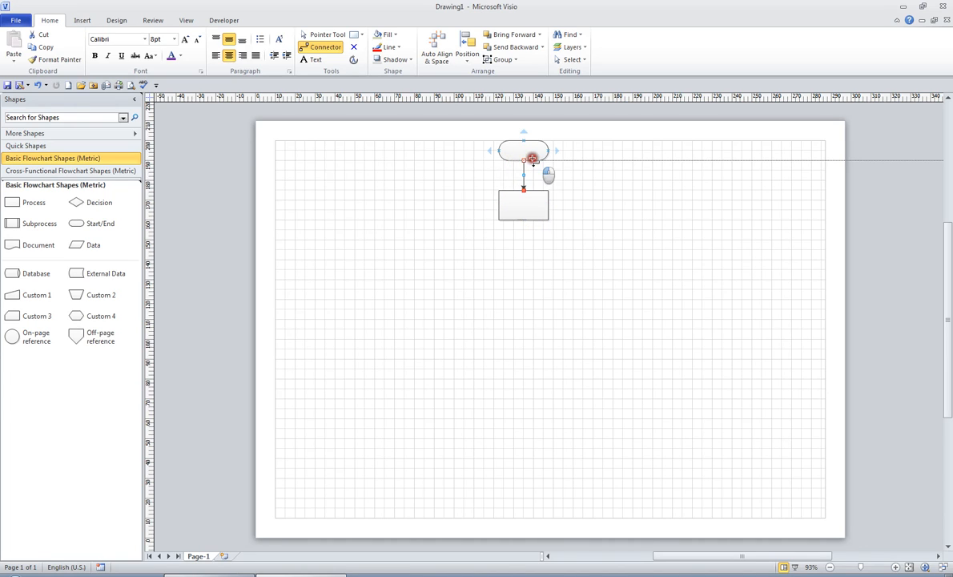
pyautogui.moveTo(533, 159); pyautogui.dragTo(533, 190)
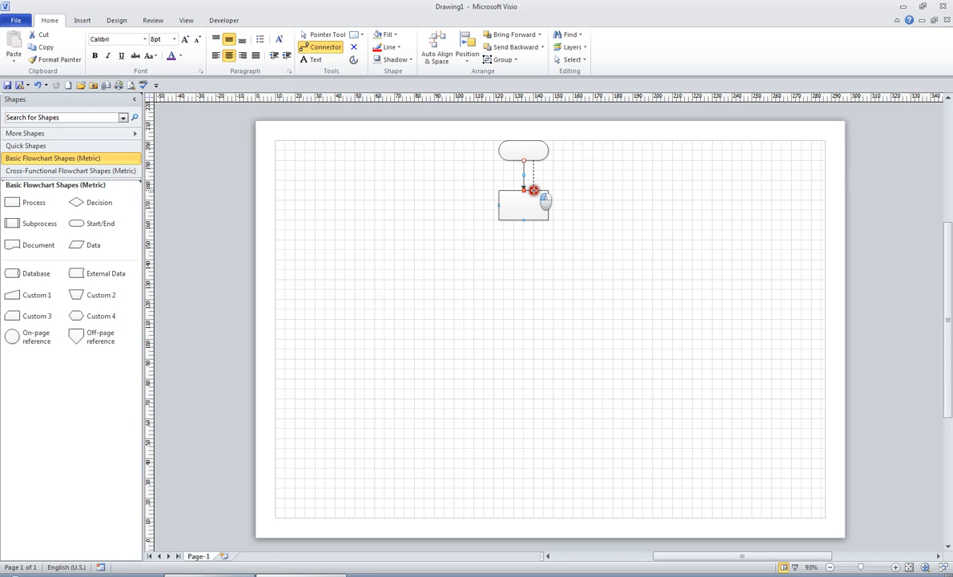
pyautogui.moveTo(533, 190); pyautogui.dragTo(533, 190)
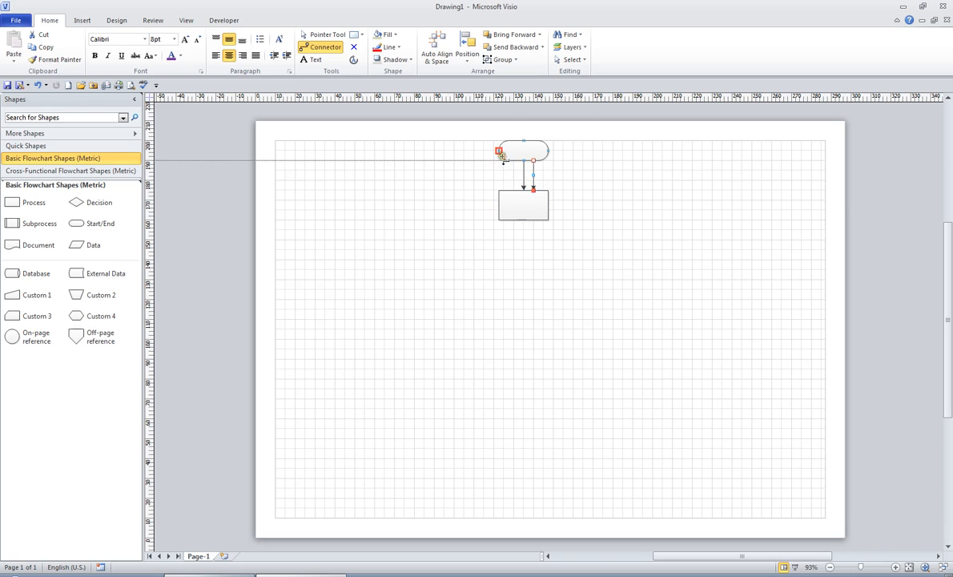
# Draw connectors from the Start/End shape's left side to empty space below and from its right side to the Process shape's lower-right corner.
pyautogui.moveTo(499, 151); pyautogui.dragTo(483, 238)
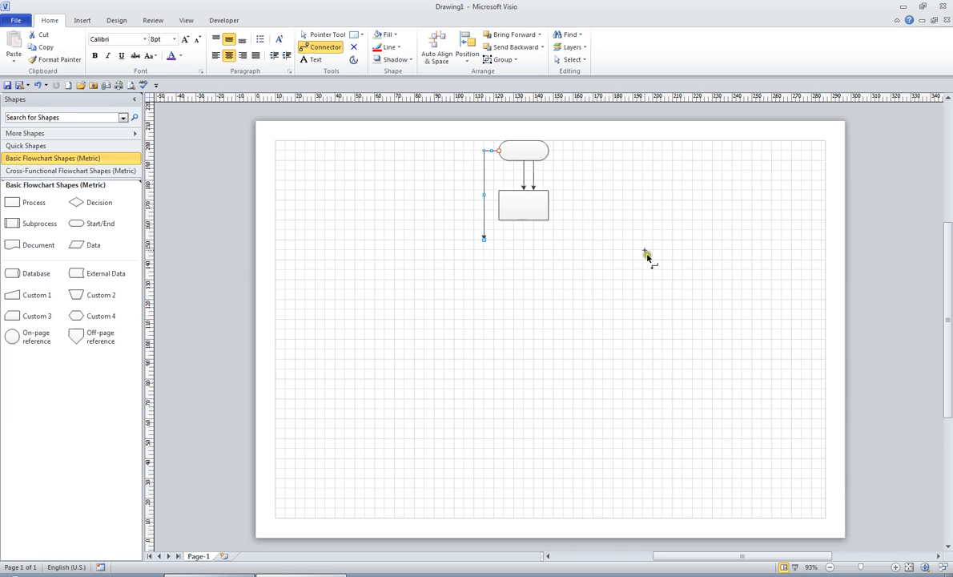
pyautogui.moveTo(550, 150); pyautogui.dragTo(552, 221)
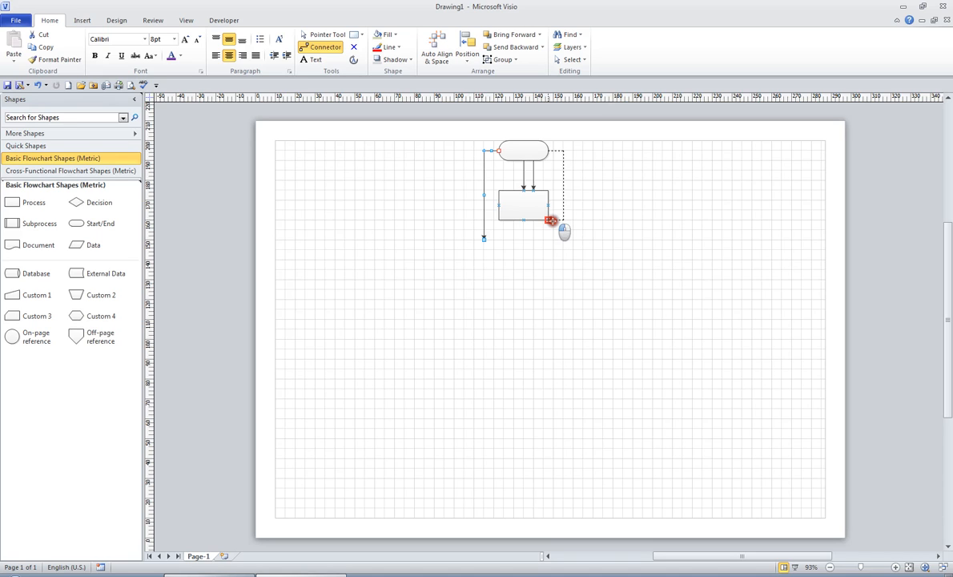
pyautogui.moveTo(552, 220); pyautogui.dragTo(551, 220)
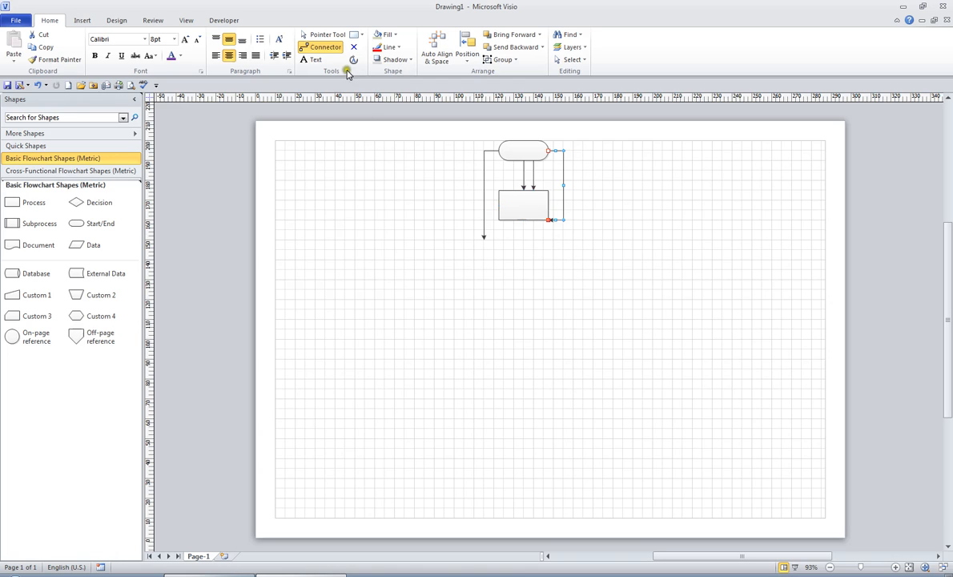
# Delete all shapes and connectors from the page.
pyautogui.click(336, 36)
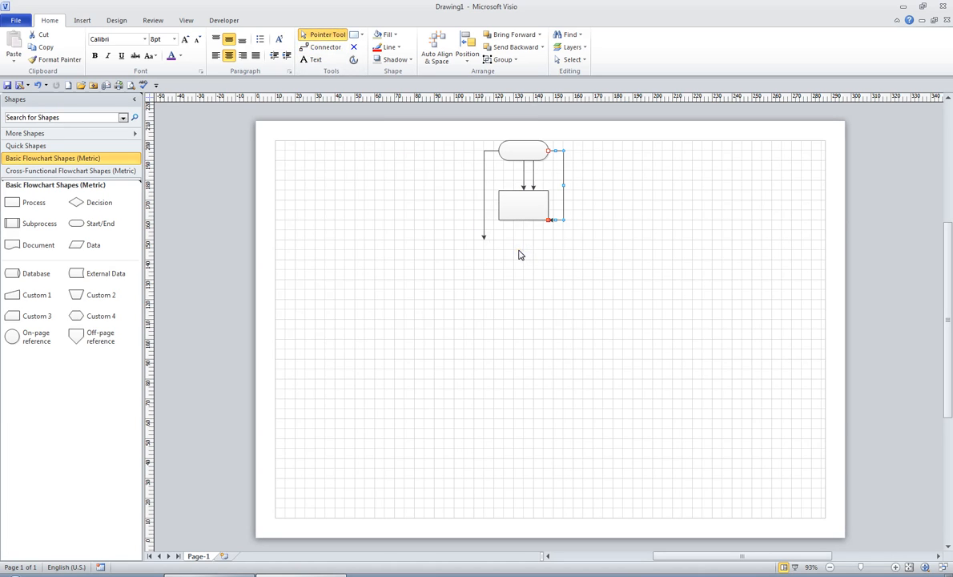
pyautogui.hotkey('ctrl', 'a')
pyautogui.press('Delete')
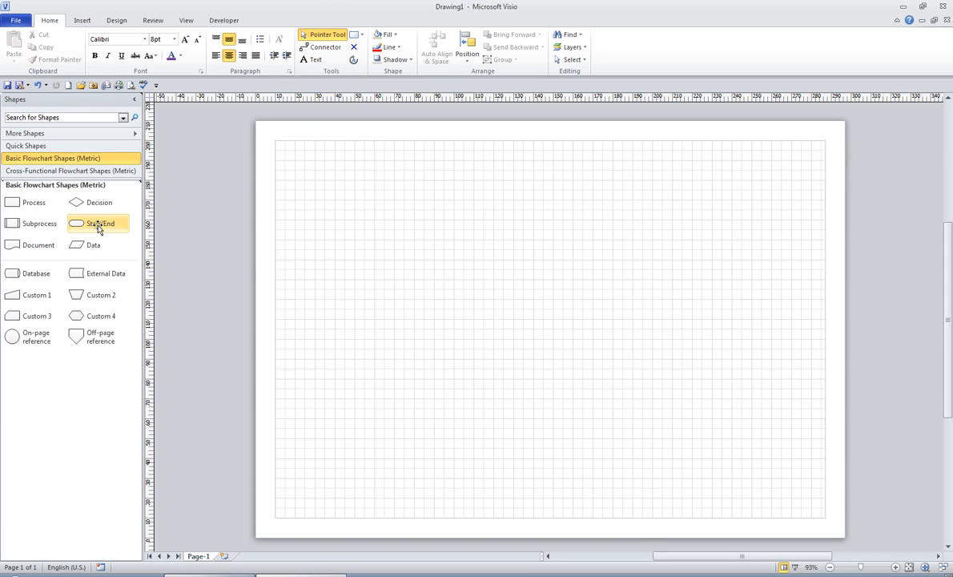
# Place a Start/End shape at the page's top centre and add an auto-connected Process shape below it.
pyautogui.moveTo(102, 223); pyautogui.dragTo(523, 158)
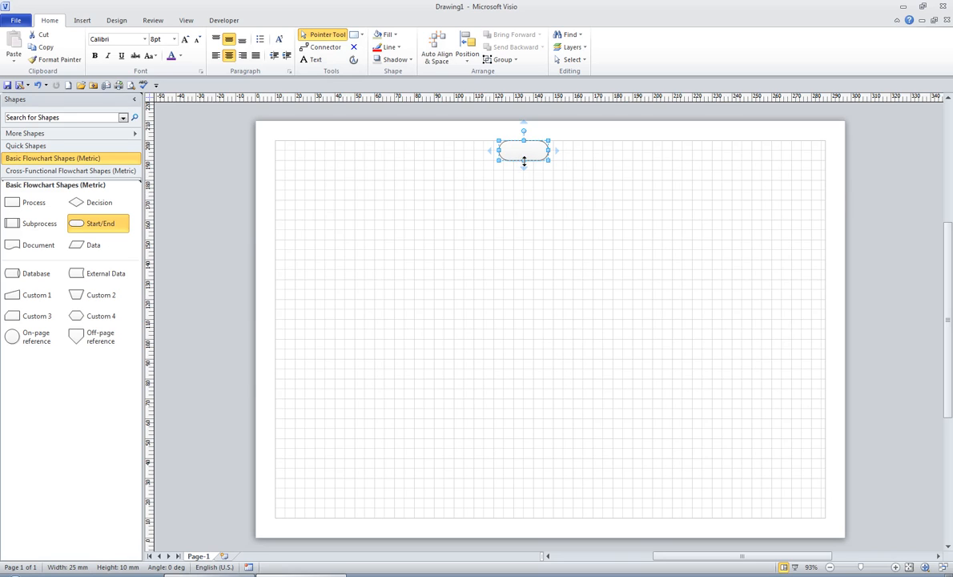
pyautogui.click(524, 167)
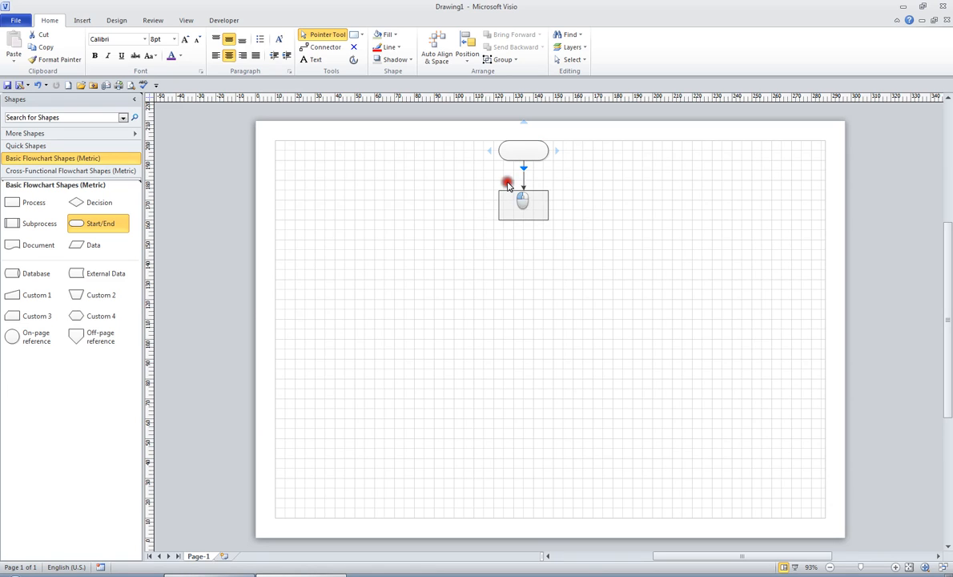
pyautogui.click(507, 187)
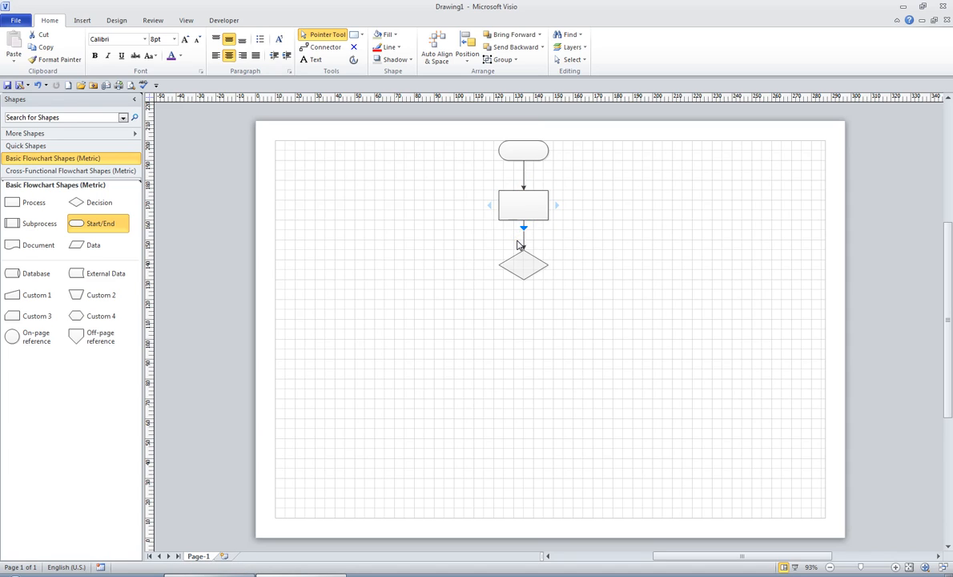
# Extend the flowchart downward with auto-connected Decision, Process and Start/End shapes, in that order.
pyautogui.click(519, 248)
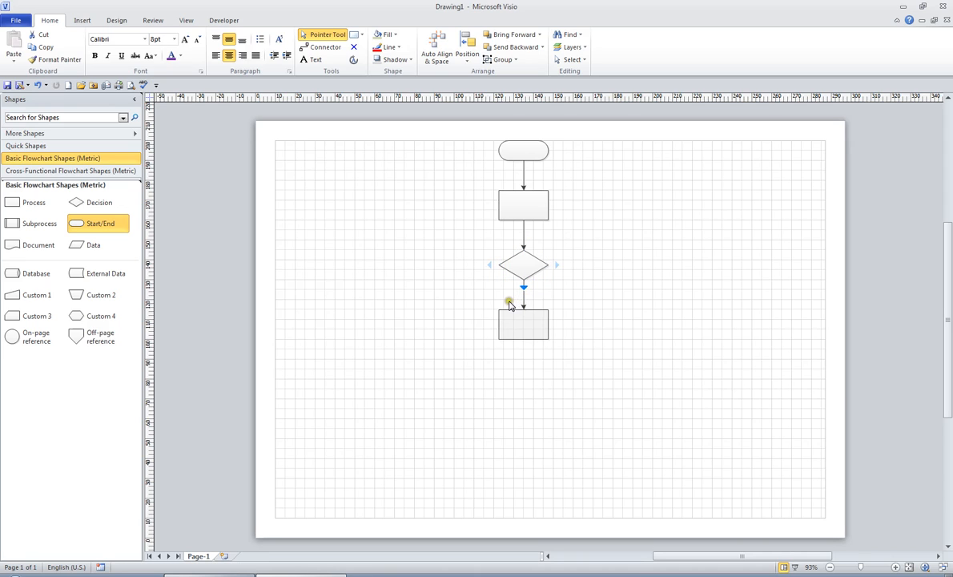
pyautogui.click(507, 303)
pyautogui.click(508, 303)
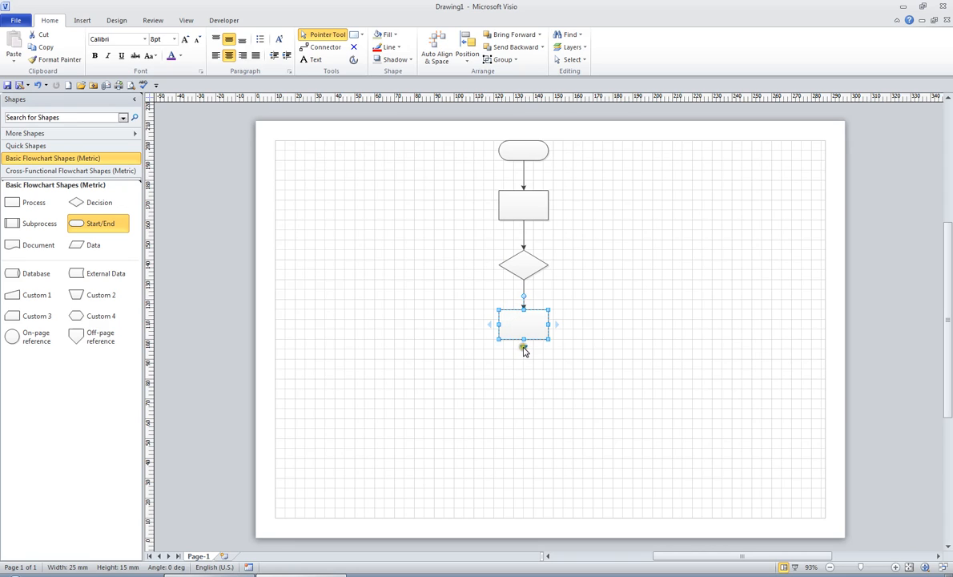
pyautogui.moveTo(525, 351)
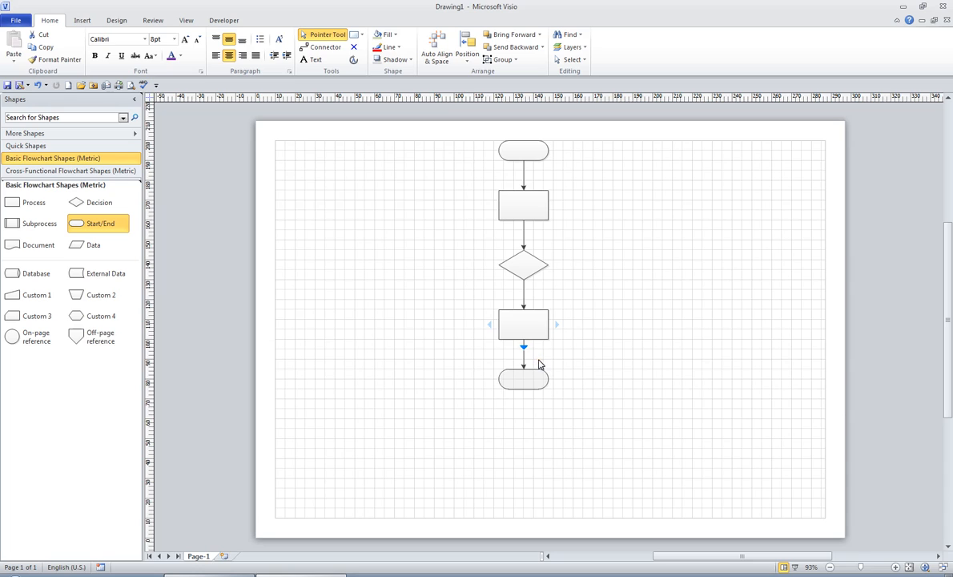
pyautogui.click(539, 362)
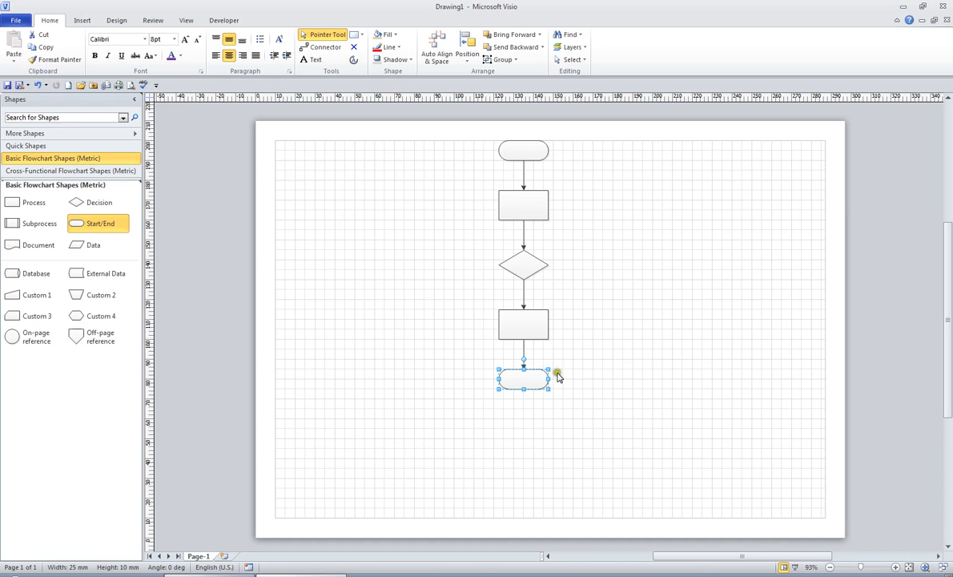
pyautogui.click(647, 377)
pyautogui.moveTo(529, 384)
pyautogui.mouseDown()
pyautogui.moveTo(531, 439)
pyautogui.moveTo(525, 394)
pyautogui.moveTo(533, 383)
pyautogui.mouseUp()
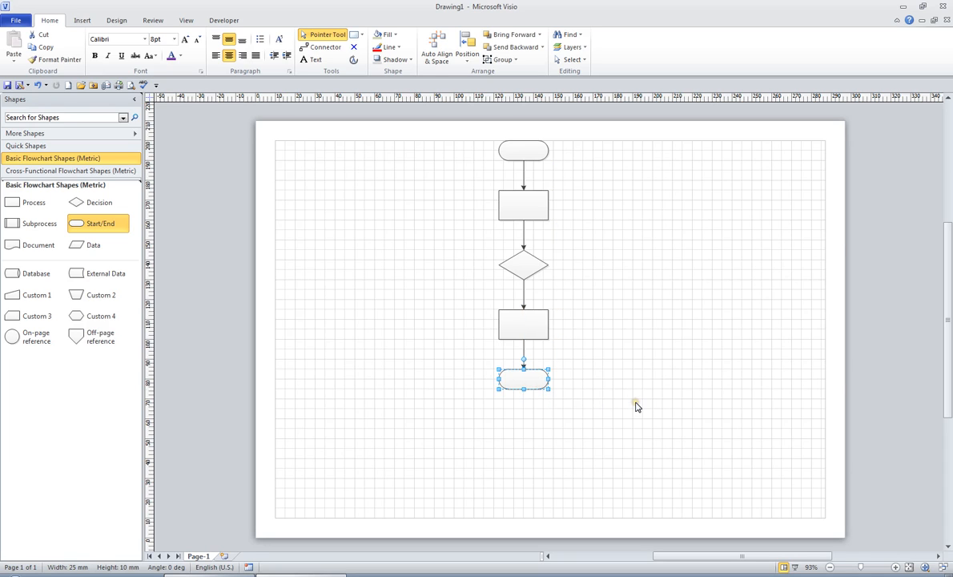